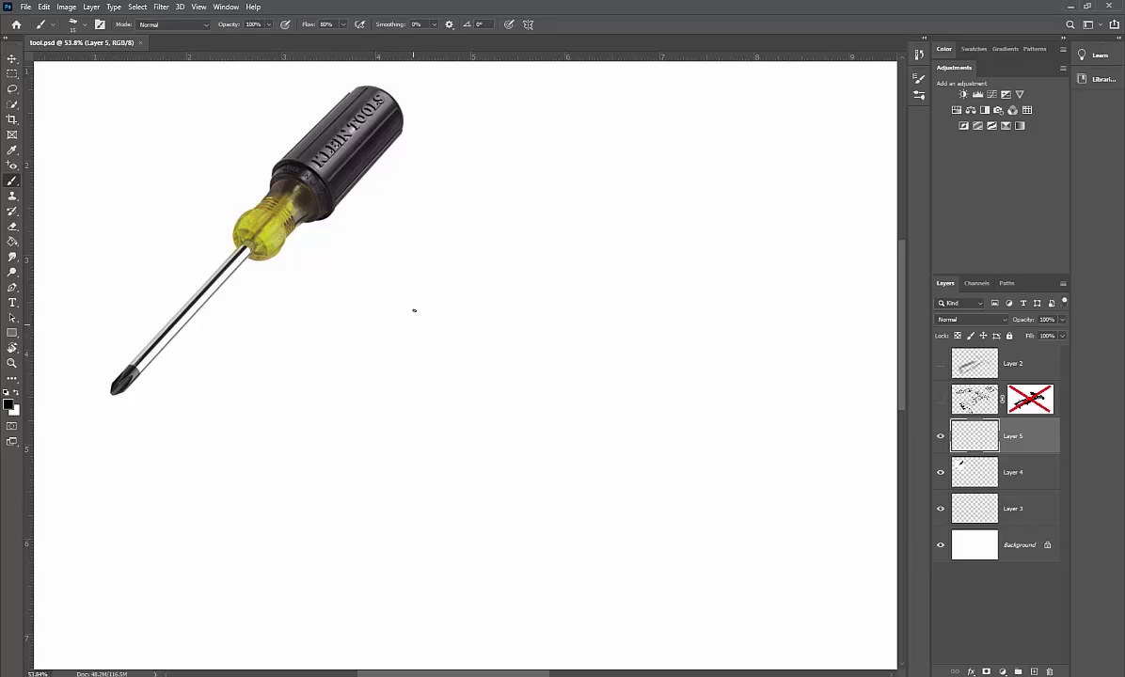
# Step: Sketch the screwdriver's diagonal shaft with its Phillips tip below the reference photo, plus an oval base around the shaft's upper end
pyautogui.moveTo(417, 327)
pyautogui.mouseDown()
pyautogui.moveTo(292, 440)
pyautogui.moveTo(278, 467)
pyautogui.moveTo(297, 460)
pyautogui.moveTo(278, 460)
pyautogui.moveTo(302, 437)
pyautogui.moveTo(303, 459)
pyautogui.moveTo(301, 438)
pyautogui.moveTo(330, 430)
pyautogui.moveTo(419, 333)
pyautogui.moveTo(371, 359)
pyautogui.moveTo(300, 436)
pyautogui.moveTo(403, 328)
pyautogui.mouseUp()
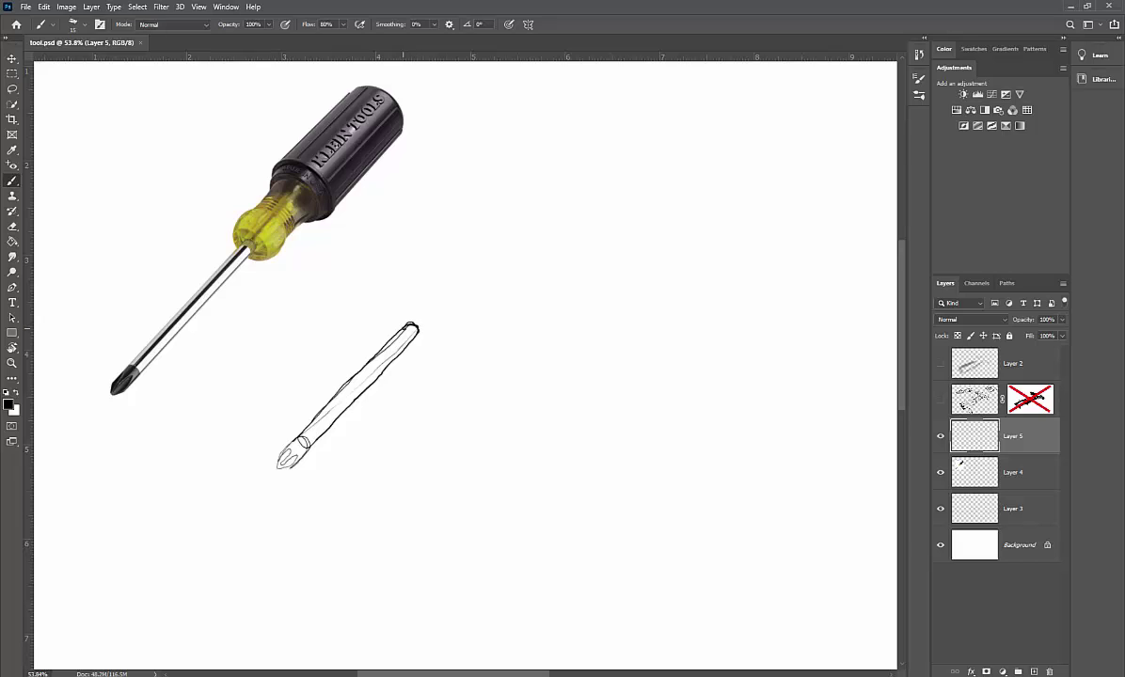
pyautogui.click(402, 329)
pyautogui.moveTo(409, 334)
pyautogui.mouseDown()
pyautogui.moveTo(430, 333)
pyautogui.moveTo(429, 320)
pyautogui.moveTo(397, 307)
pyautogui.mouseUp()
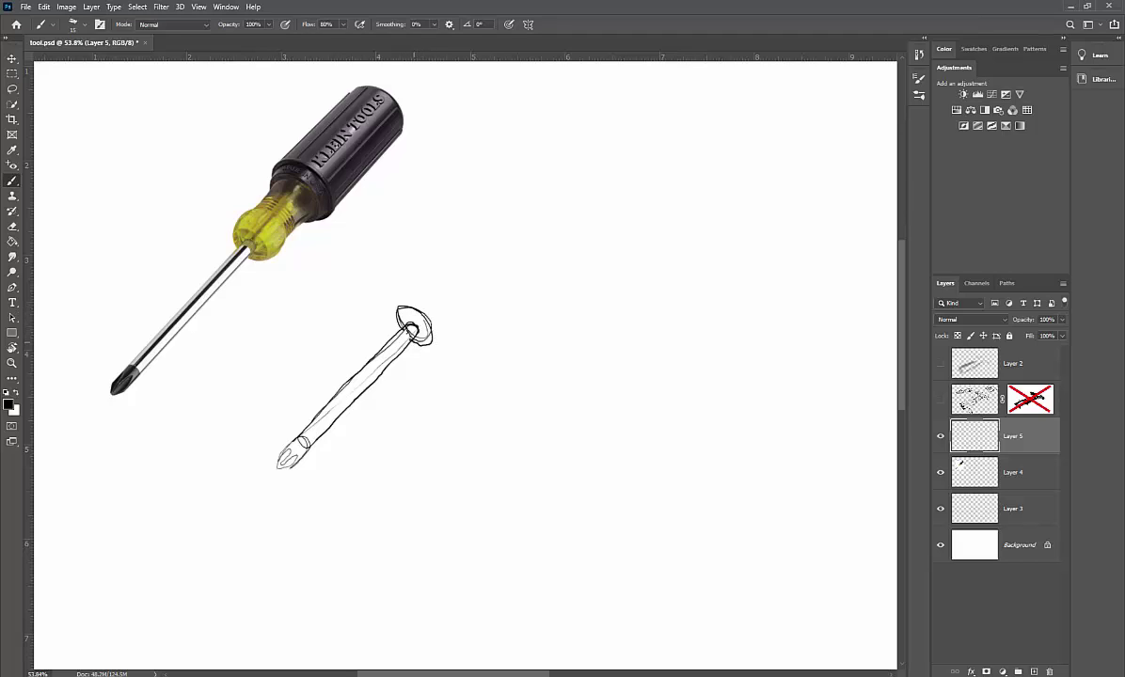
# Step: Sketch the screwdriver's rounded bulb above the shaft and the ringed, narrowing neck leading up to the grip
pyautogui.moveTo(409, 339)
pyautogui.mouseDown()
pyautogui.moveTo(397, 303)
pyautogui.moveTo(426, 287)
pyautogui.moveTo(442, 295)
pyautogui.moveTo(436, 336)
pyautogui.moveTo(450, 318)
pyautogui.moveTo(439, 300)
pyautogui.mouseUp()
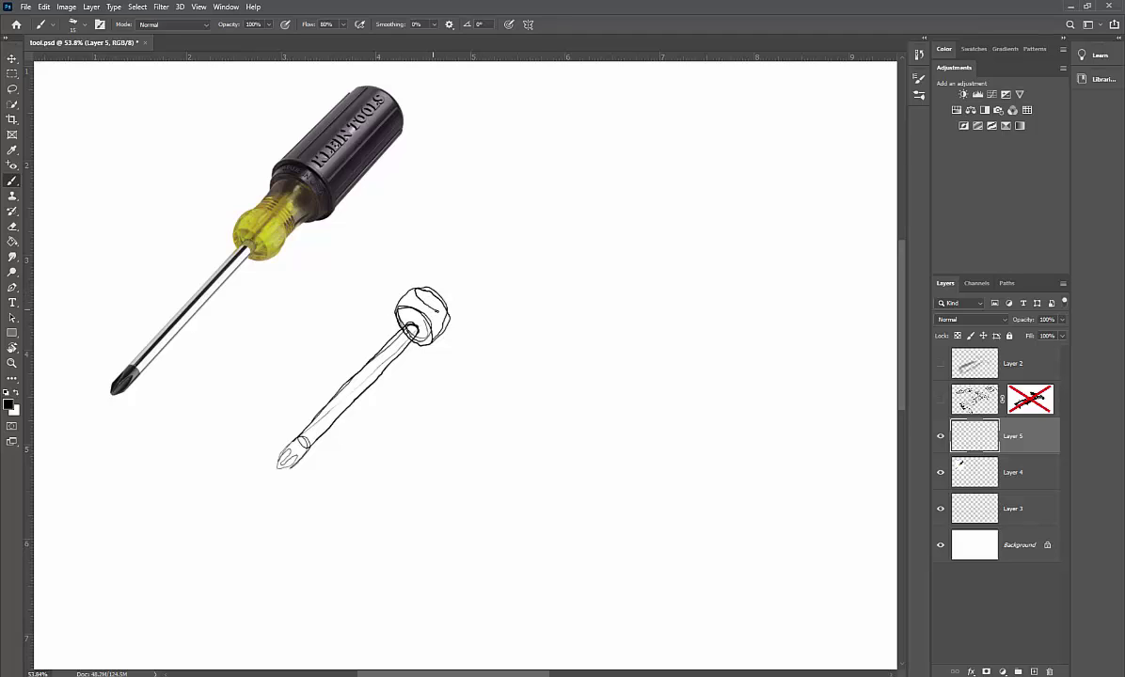
pyautogui.moveTo(428, 305); pyautogui.dragTo(441, 313)
pyautogui.moveTo(424, 283)
pyautogui.mouseDown()
pyautogui.moveTo(452, 316)
pyautogui.moveTo(427, 281)
pyautogui.moveTo(452, 288)
pyautogui.moveTo(460, 304)
pyautogui.moveTo(447, 302)
pyautogui.moveTo(433, 281)
pyautogui.moveTo(440, 274)
pyautogui.moveTo(459, 288)
pyautogui.mouseUp()
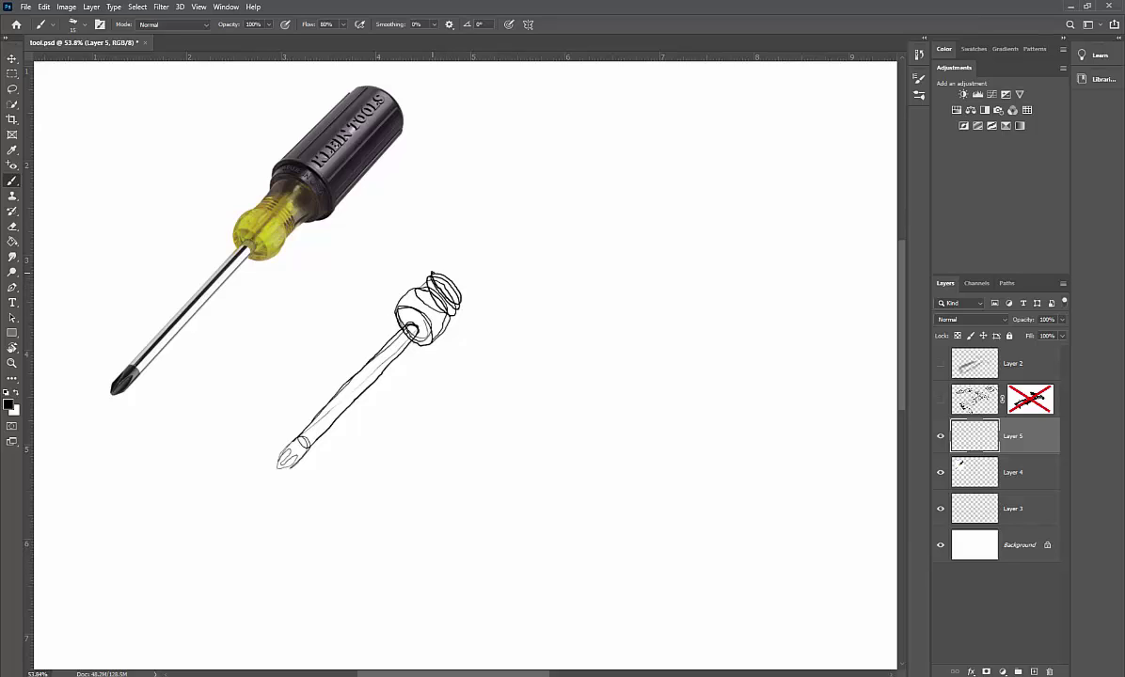
pyautogui.moveTo(432, 276)
pyautogui.mouseDown()
pyautogui.moveTo(442, 257)
pyautogui.moveTo(471, 260)
pyautogui.moveTo(479, 284)
pyautogui.moveTo(460, 306)
pyautogui.mouseUp()
pyautogui.moveTo(464, 260)
pyautogui.mouseDown()
pyautogui.moveTo(448, 254)
pyautogui.moveTo(446, 270)
pyautogui.moveTo(469, 286)
pyautogui.mouseUp()
pyautogui.moveTo(444, 250)
pyautogui.mouseDown()
pyautogui.moveTo(473, 258)
pyautogui.moveTo(480, 293)
pyautogui.mouseUp()
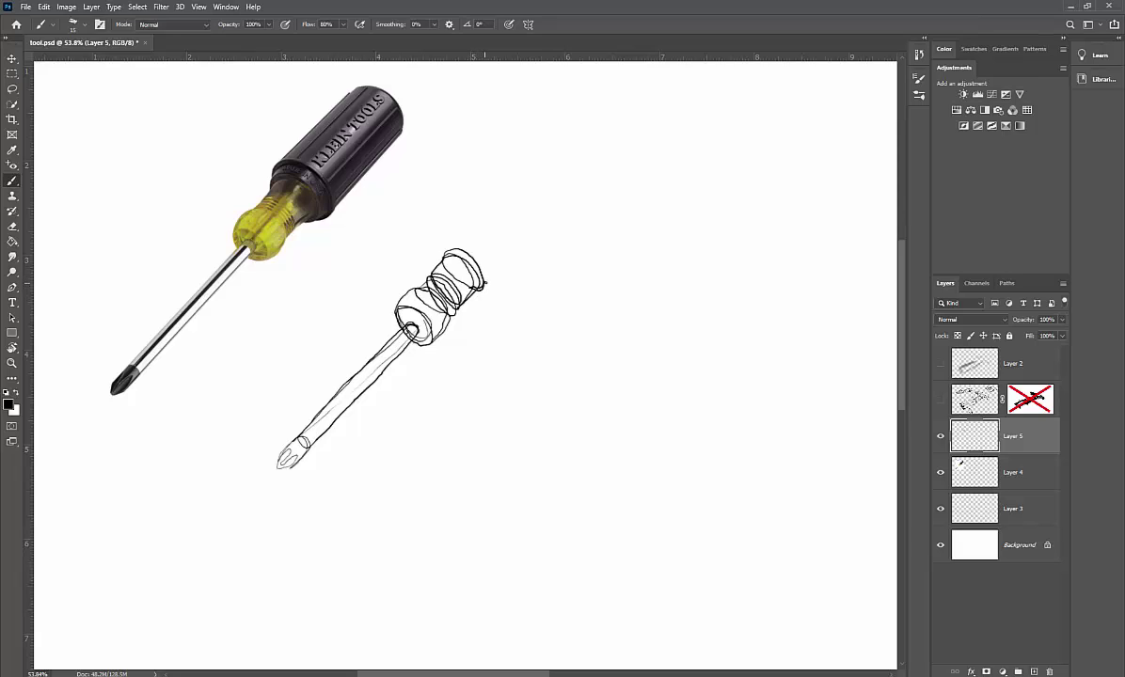
# Step: Sketch the flared collar and the long tapered grip with a rounded end and lengthwise panel lines
pyautogui.moveTo(483, 282)
pyautogui.mouseDown()
pyautogui.moveTo(496, 279)
pyautogui.moveTo(484, 248)
pyautogui.moveTo(461, 232)
pyautogui.moveTo(446, 247)
pyautogui.mouseUp()
pyautogui.moveTo(451, 232); pyautogui.dragTo(535, 156)
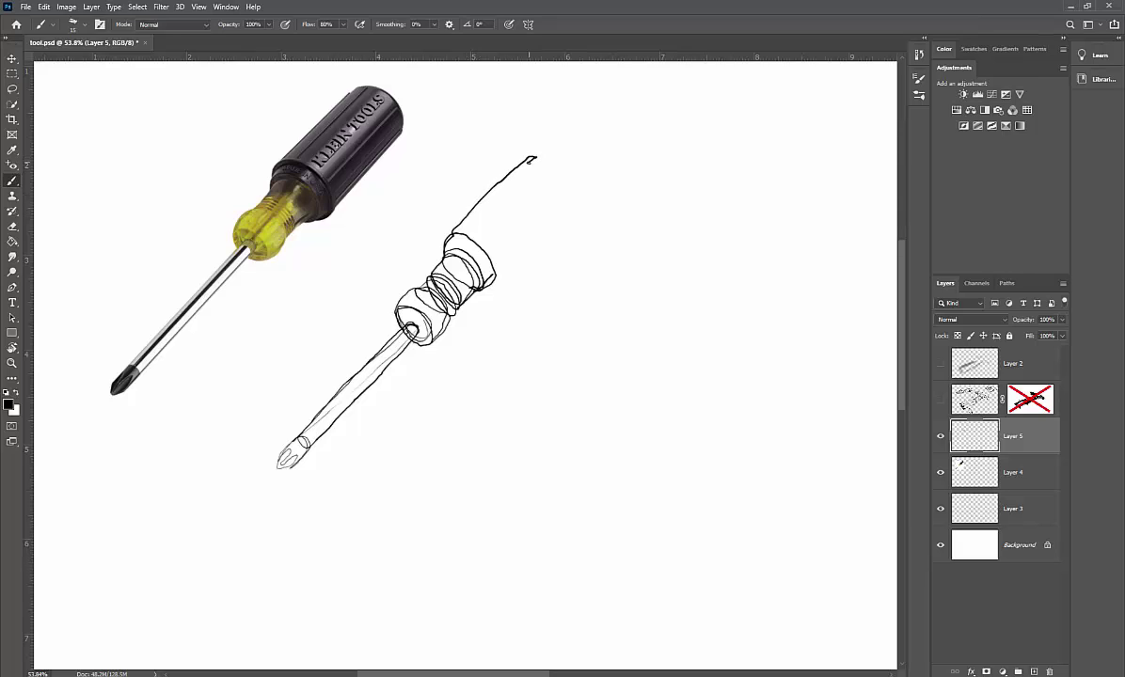
pyautogui.moveTo(539, 158)
pyautogui.mouseDown()
pyautogui.moveTo(567, 172)
pyautogui.moveTo(569, 208)
pyautogui.moveTo(496, 279)
pyautogui.mouseUp()
pyautogui.moveTo(504, 199)
pyautogui.mouseDown()
pyautogui.moveTo(478, 227)
pyautogui.moveTo(492, 246)
pyautogui.moveTo(482, 217)
pyautogui.moveTo(527, 172)
pyautogui.moveTo(562, 179)
pyautogui.moveTo(546, 165)
pyautogui.moveTo(499, 207)
pyautogui.moveTo(546, 157)
pyautogui.moveTo(572, 180)
pyautogui.moveTo(565, 211)
pyautogui.moveTo(505, 274)
pyautogui.mouseUp()
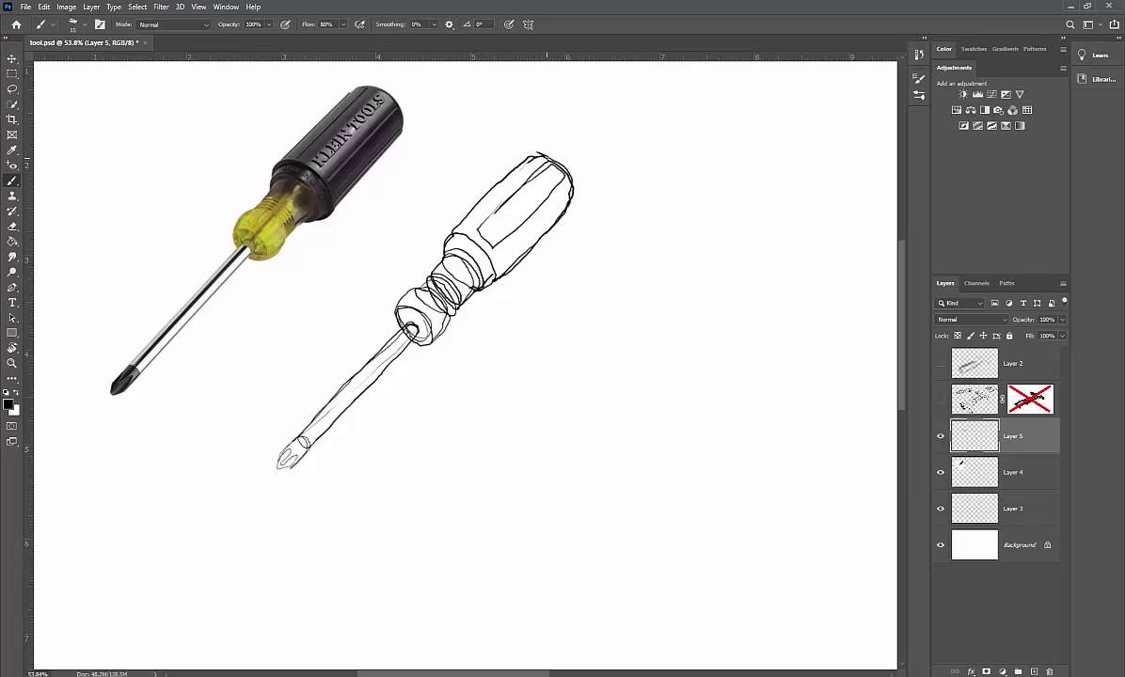
pyautogui.moveTo(533, 152)
pyautogui.mouseDown()
pyautogui.moveTo(522, 162)
pyautogui.moveTo(530, 179)
pyautogui.moveTo(564, 196)
pyautogui.mouseUp()
pyautogui.moveTo(489, 197)
pyautogui.mouseDown()
pyautogui.moveTo(527, 229)
pyautogui.moveTo(533, 247)
pyautogui.moveTo(510, 248)
pyautogui.mouseUp()
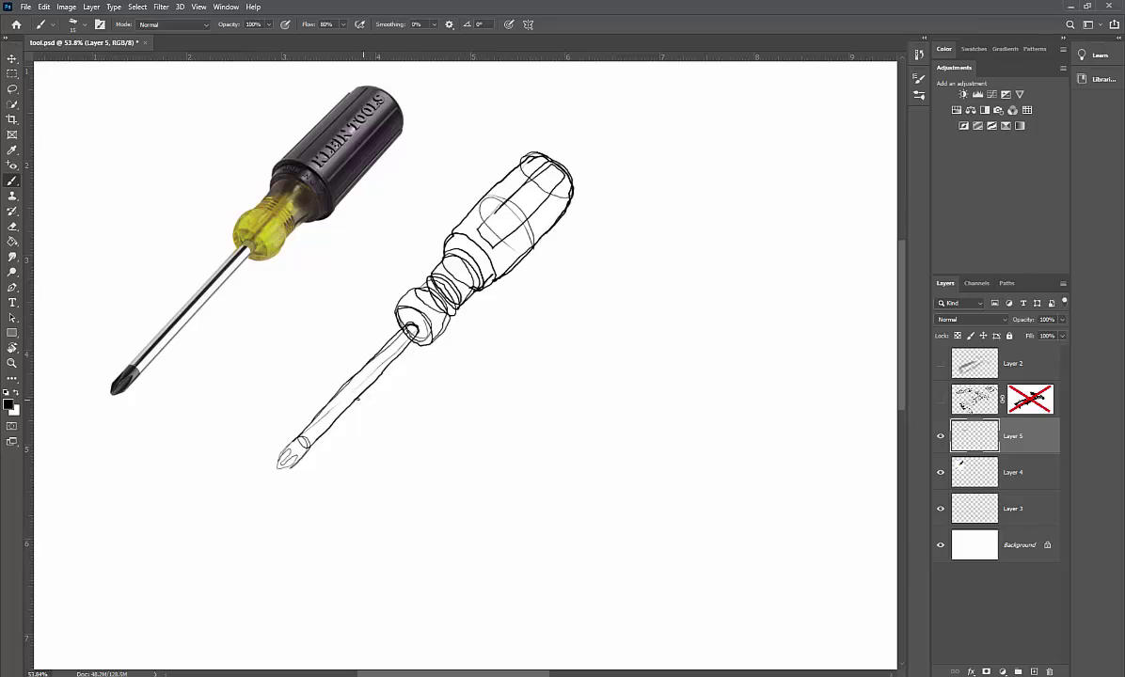
pyautogui.moveTo(354, 406); pyautogui.dragTo(340, 384)
pyautogui.hotkey('ctrl', 'z')
pyautogui.hotkey('ctrl', 'z')
pyautogui.hotkey('ctrl', 'z')
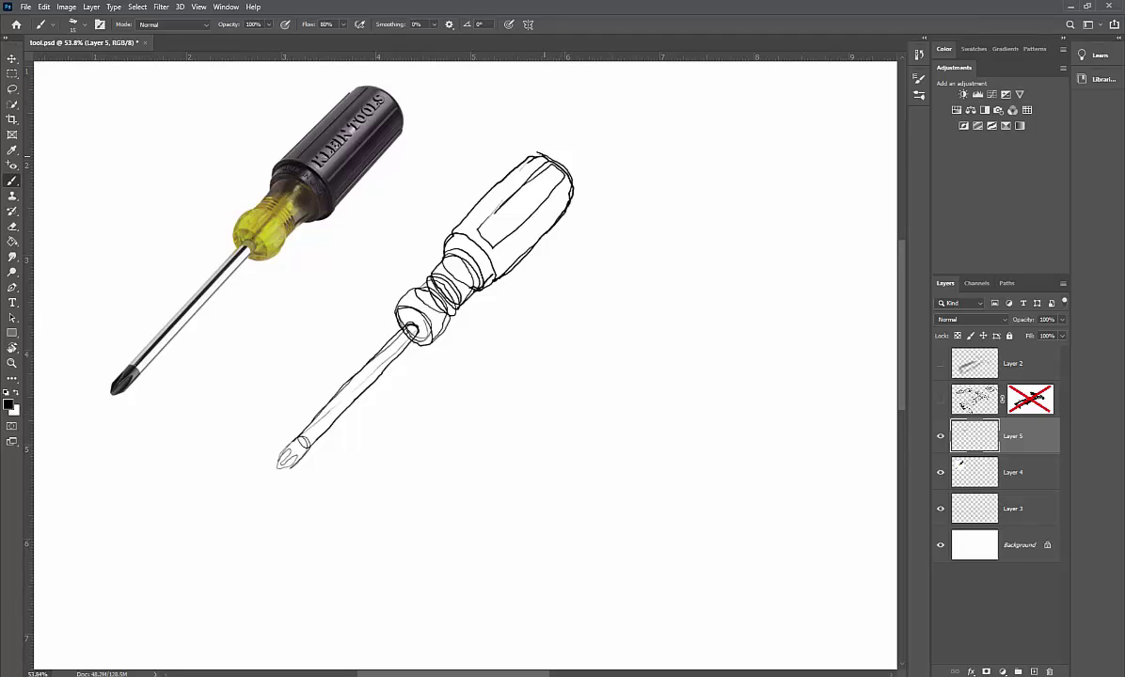
# Step: Refine the sketched handle with a curved end facet, a heavier collar and grip edge, and a reworked bulb outline
pyautogui.moveTo(543, 154); pyautogui.dragTo(529, 169)
pyautogui.moveTo(499, 209); pyautogui.dragTo(465, 247)
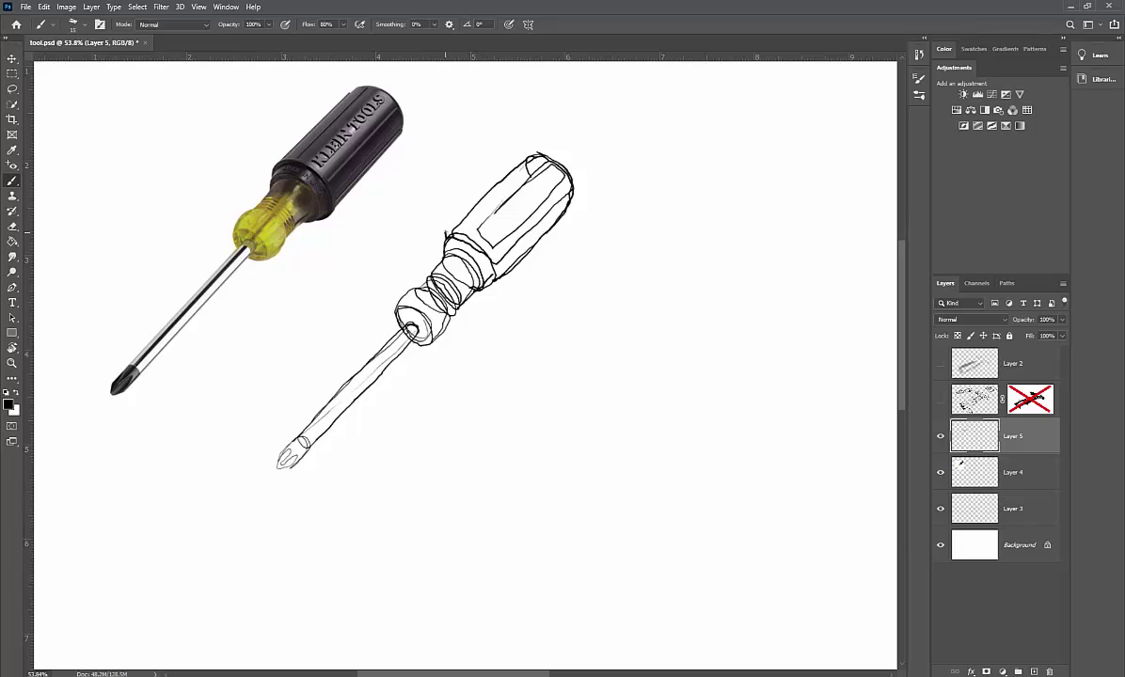
pyautogui.moveTo(446, 230)
pyautogui.mouseDown()
pyautogui.moveTo(495, 266)
pyautogui.moveTo(496, 282)
pyautogui.moveTo(439, 226)
pyautogui.moveTo(457, 237)
pyautogui.moveTo(446, 243)
pyautogui.moveTo(444, 231)
pyautogui.moveTo(477, 200)
pyautogui.mouseUp()
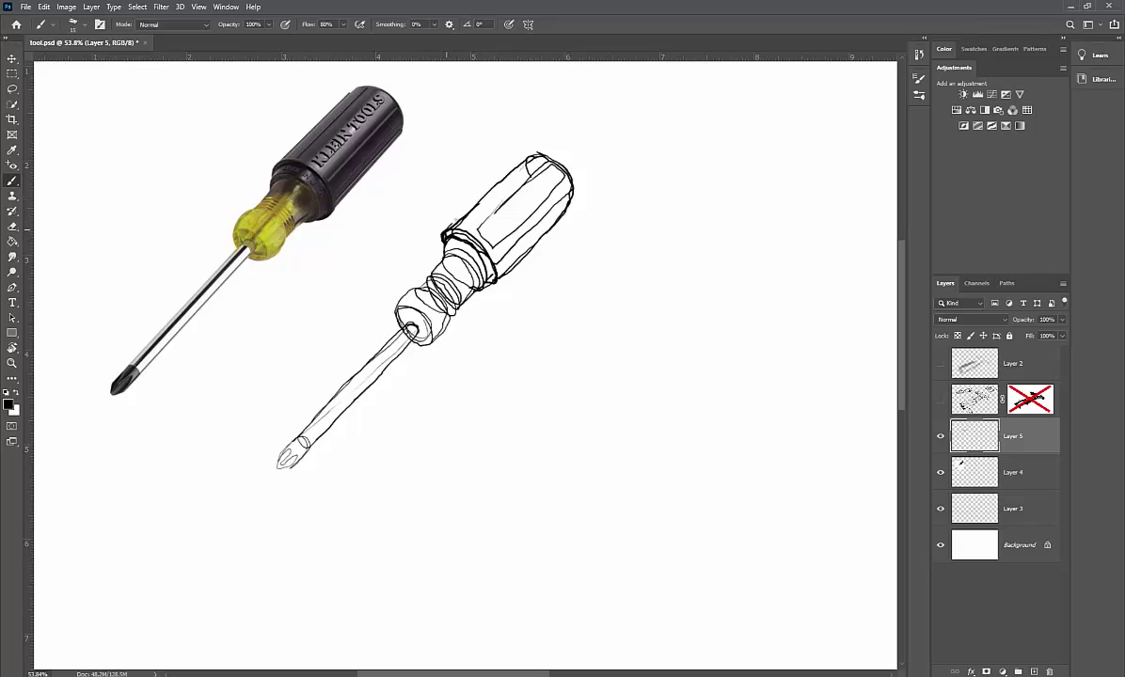
pyautogui.moveTo(450, 228); pyautogui.dragTo(513, 169)
pyautogui.moveTo(415, 286); pyautogui.dragTo(391, 306)
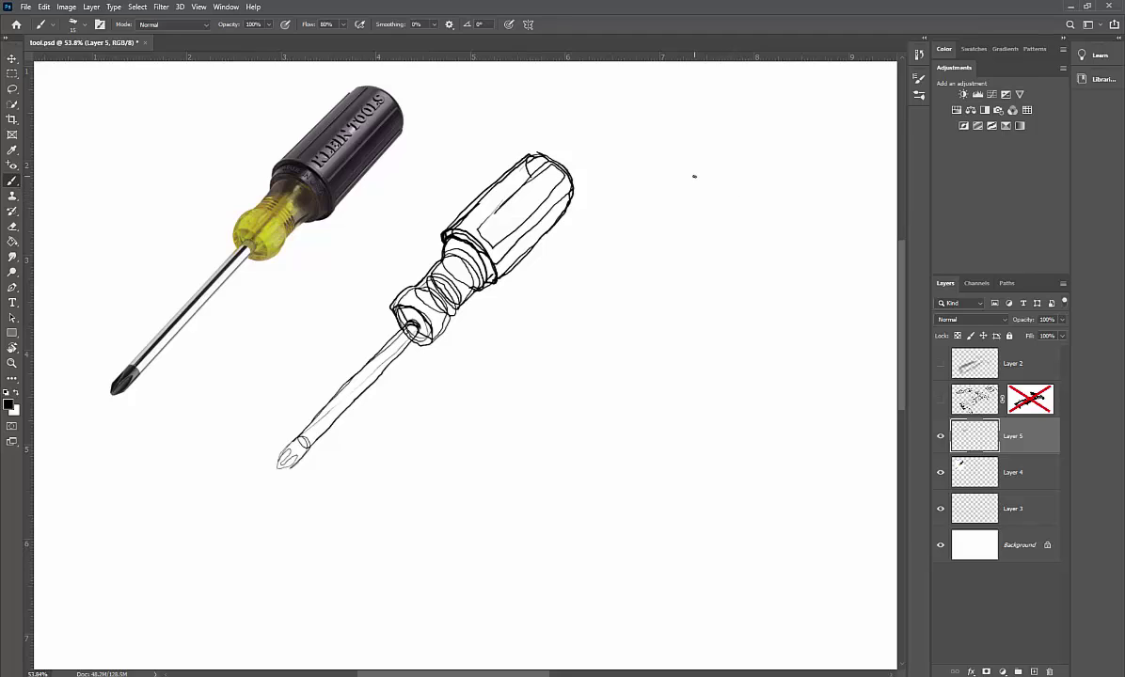
# Step: Draw an arrow running parallel to the reference screwdriver's shaft and a curved arc beside its yellow neck
pyautogui.moveTo(189, 402)
pyautogui.mouseDown()
pyautogui.moveTo(253, 321)
pyautogui.moveTo(241, 347)
pyautogui.mouseUp()
pyautogui.moveTo(216, 344); pyautogui.dragTo(242, 347)
pyautogui.moveTo(322, 239)
pyautogui.mouseDown()
pyautogui.moveTo(344, 256)
pyautogui.moveTo(347, 283)
pyautogui.mouseUp()
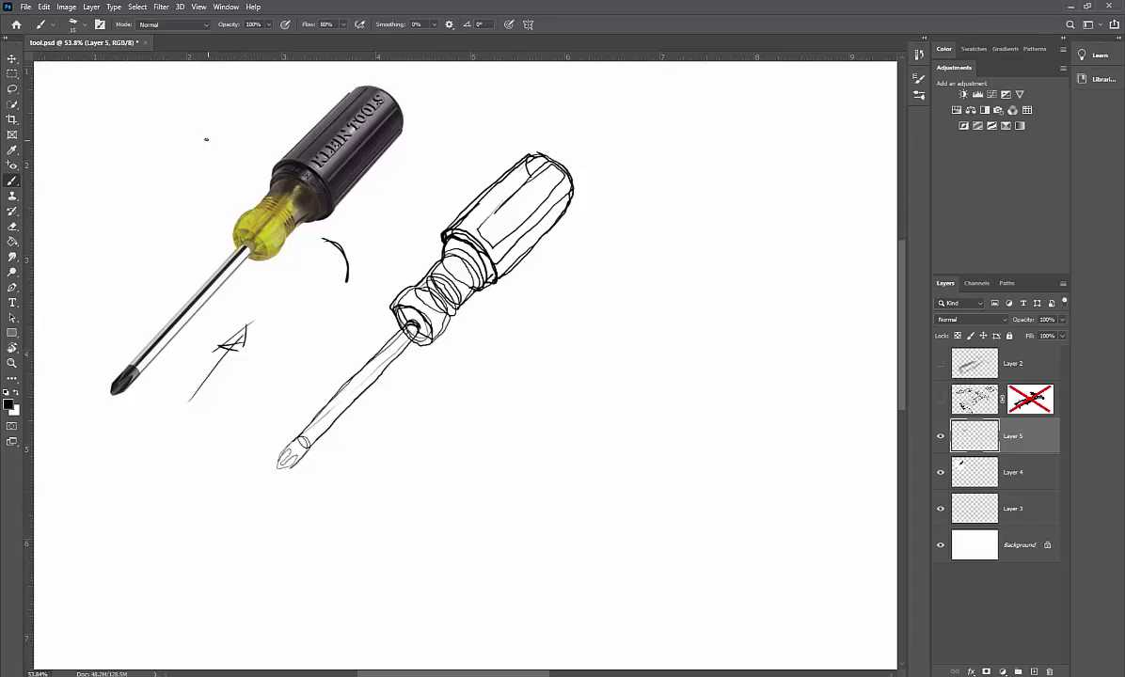
# Step: Draw a series of cross-contour arcs along the upper side of the reference handle and a circle around the lowest arc
pyautogui.moveTo(194, 142); pyautogui.dragTo(250, 168)
pyautogui.moveTo(249, 91); pyautogui.dragTo(294, 125)
pyautogui.moveTo(295, 70); pyautogui.dragTo(338, 95)
pyautogui.moveTo(148, 197)
pyautogui.mouseDown()
pyautogui.moveTo(172, 233)
pyautogui.moveTo(202, 241)
pyautogui.mouseUp()
pyautogui.moveTo(177, 175); pyautogui.dragTo(212, 196)
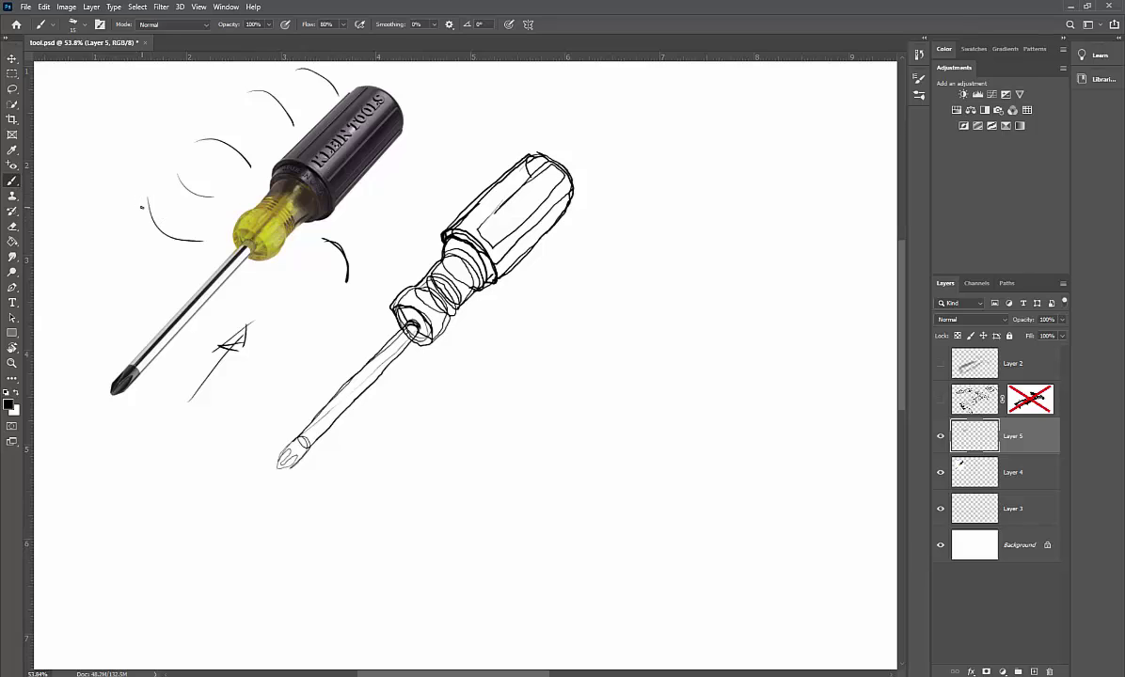
pyautogui.moveTo(142, 254); pyautogui.dragTo(128, 209)
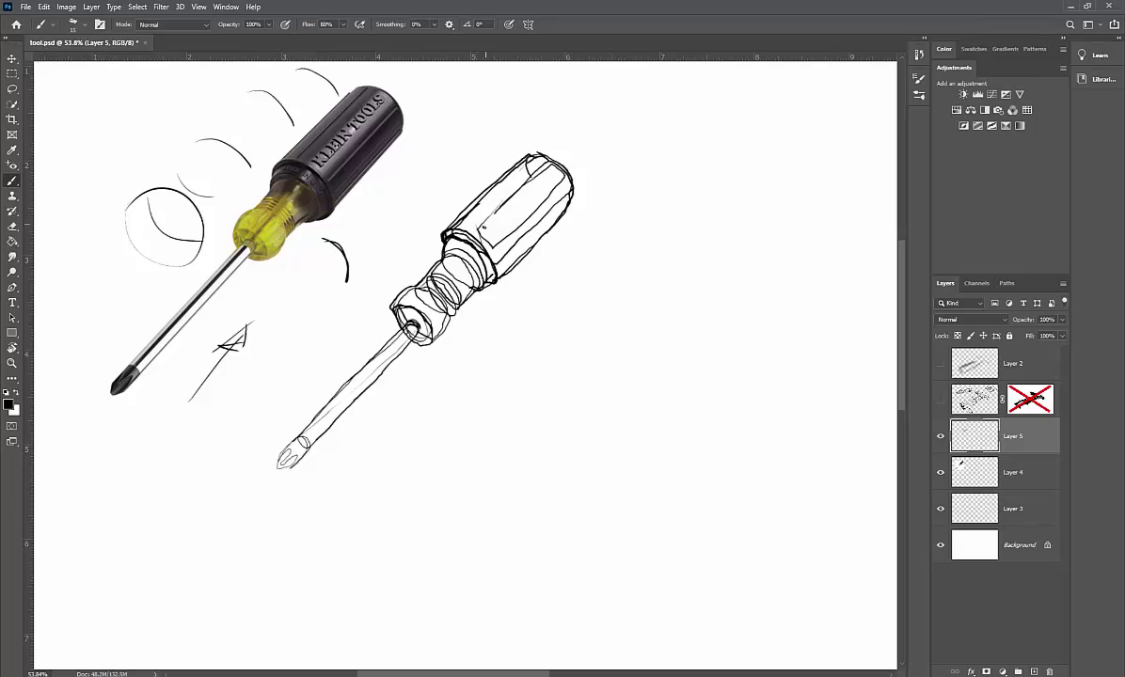
# Step: Shade the lower part of the sketched grip's central panel with short hatching strokes
pyautogui.moveTo(478, 220)
pyautogui.mouseDown()
pyautogui.moveTo(480, 232)
pyautogui.moveTo(510, 195)
pyautogui.moveTo(486, 242)
pyautogui.moveTo(523, 228)
pyautogui.mouseUp()
pyautogui.moveTo(524, 216)
pyautogui.mouseDown()
pyautogui.moveTo(526, 226)
pyautogui.moveTo(533, 217)
pyautogui.mouseUp()
pyautogui.moveTo(535, 206); pyautogui.dragTo(536, 214)
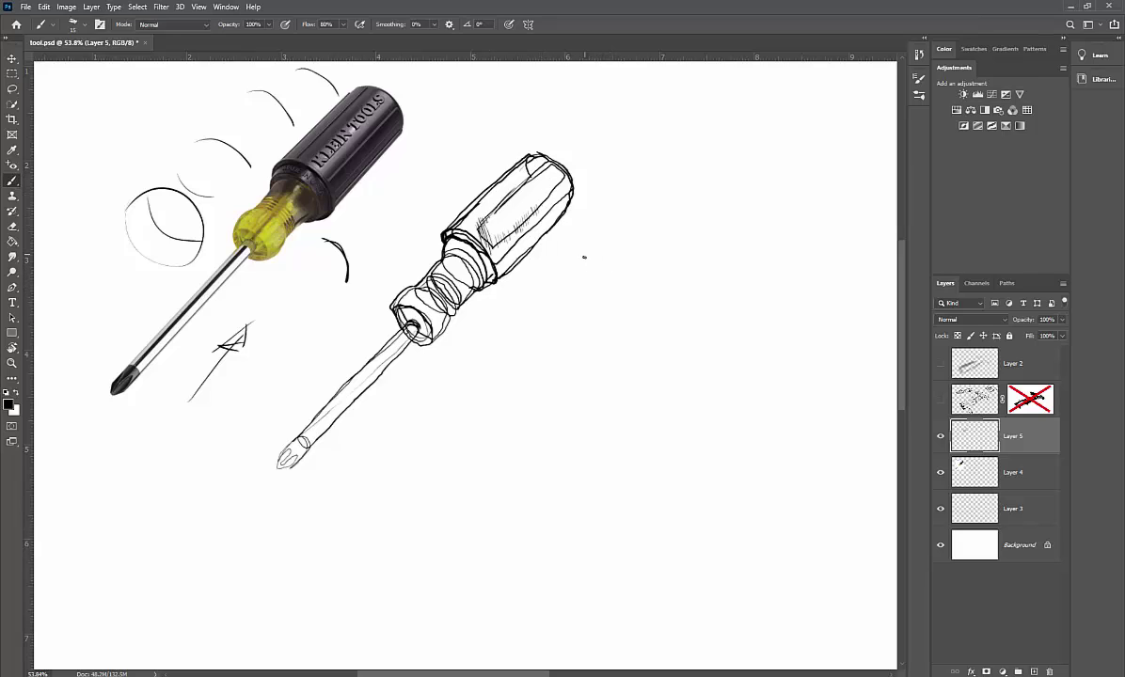
# Step: Sketch a large round-ended cylinder to the right of the screwdriver drawing, with an oval opening at its lower end
pyautogui.moveTo(571, 263); pyautogui.dragTo(621, 301)
pyautogui.moveTo(576, 257)
pyautogui.mouseDown()
pyautogui.moveTo(648, 163)
pyautogui.moveTo(704, 191)
pyautogui.moveTo(666, 277)
pyautogui.mouseUp()
pyautogui.moveTo(708, 226); pyautogui.dragTo(666, 279)
pyautogui.moveTo(642, 308)
pyautogui.mouseDown()
pyautogui.moveTo(683, 248)
pyautogui.moveTo(625, 194)
pyautogui.moveTo(570, 267)
pyautogui.moveTo(619, 304)
pyautogui.moveTo(694, 173)
pyautogui.moveTo(562, 277)
pyautogui.moveTo(631, 311)
pyautogui.mouseUp()
pyautogui.moveTo(578, 263); pyautogui.dragTo(622, 307)
pyautogui.moveTo(622, 307)
pyautogui.mouseDown()
pyautogui.moveTo(569, 267)
pyautogui.moveTo(623, 304)
pyautogui.mouseUp()
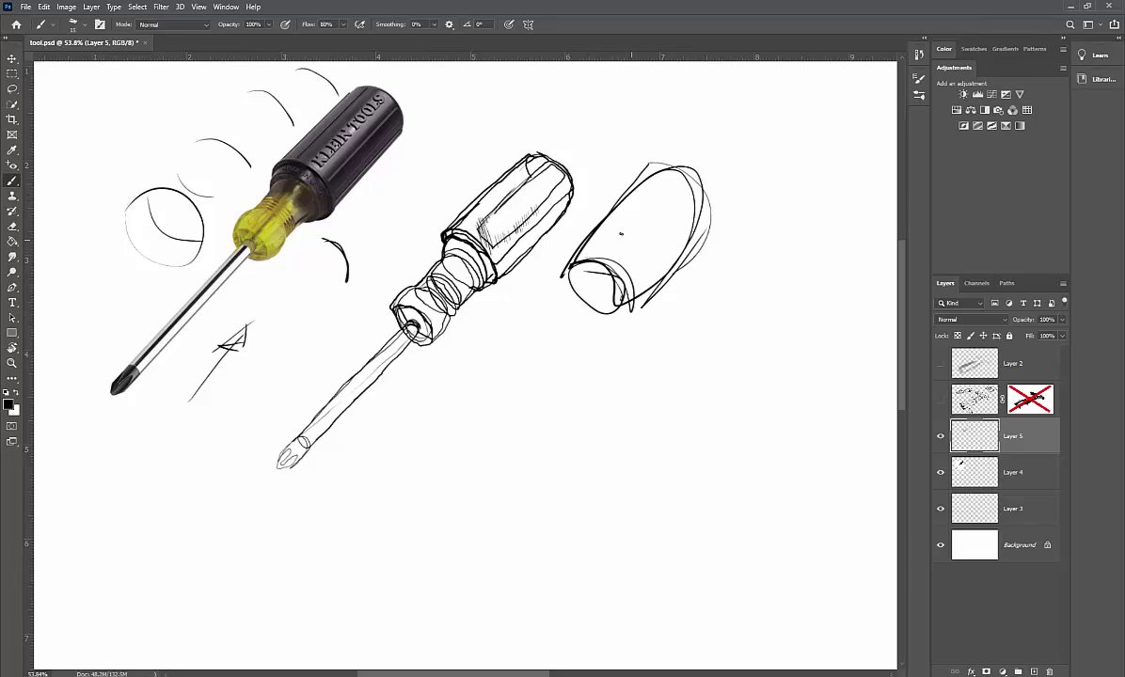
# Step: Add curved cross-contour lines along the body of the large cylinder sketch
pyautogui.moveTo(565, 240)
pyautogui.mouseDown()
pyautogui.moveTo(605, 226)
pyautogui.moveTo(614, 265)
pyautogui.moveTo(623, 250)
pyautogui.mouseUp()
pyautogui.moveTo(579, 201)
pyautogui.mouseDown()
pyautogui.moveTo(636, 235)
pyautogui.moveTo(648, 170)
pyautogui.moveTo(683, 214)
pyautogui.mouseUp()
pyautogui.moveTo(543, 238)
pyautogui.mouseDown()
pyautogui.moveTo(609, 211)
pyautogui.moveTo(638, 167)
pyautogui.mouseUp()
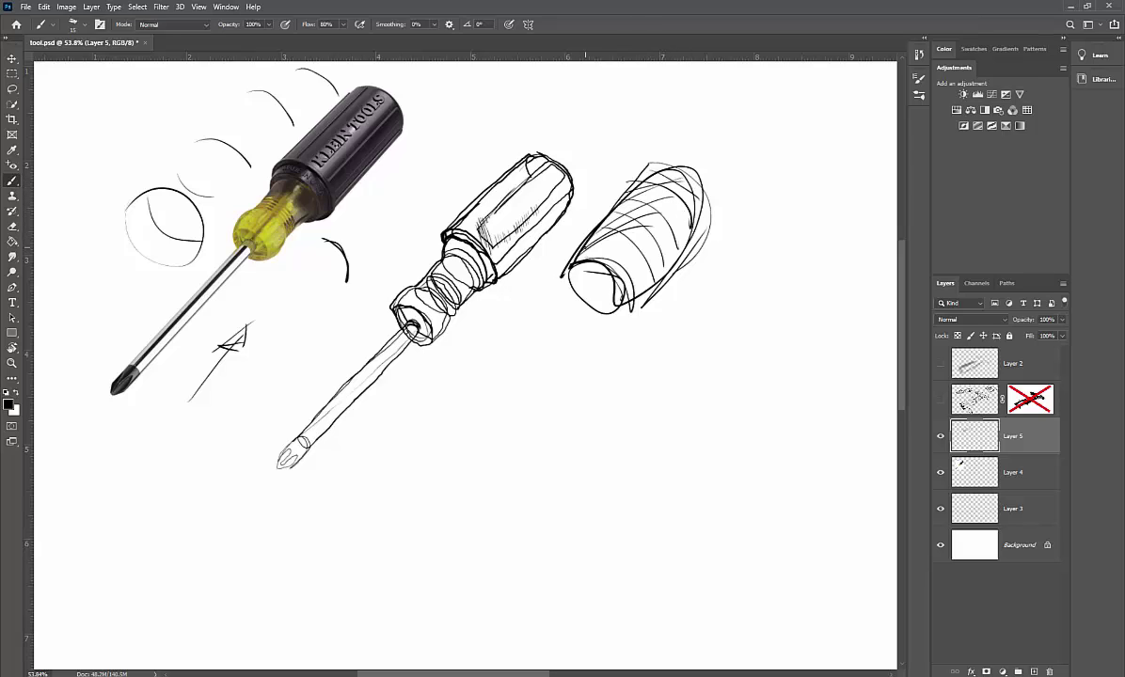
# Step: Draw sample straight strokes below the cylinder in near-vertical, slanted and horizontal directions
pyautogui.moveTo(583, 251)
pyautogui.mouseDown()
pyautogui.moveTo(656, 283)
pyautogui.moveTo(658, 363)
pyautogui.mouseUp()
pyautogui.moveTo(663, 308); pyautogui.dragTo(664, 357)
pyautogui.moveTo(716, 331); pyautogui.dragTo(666, 359)
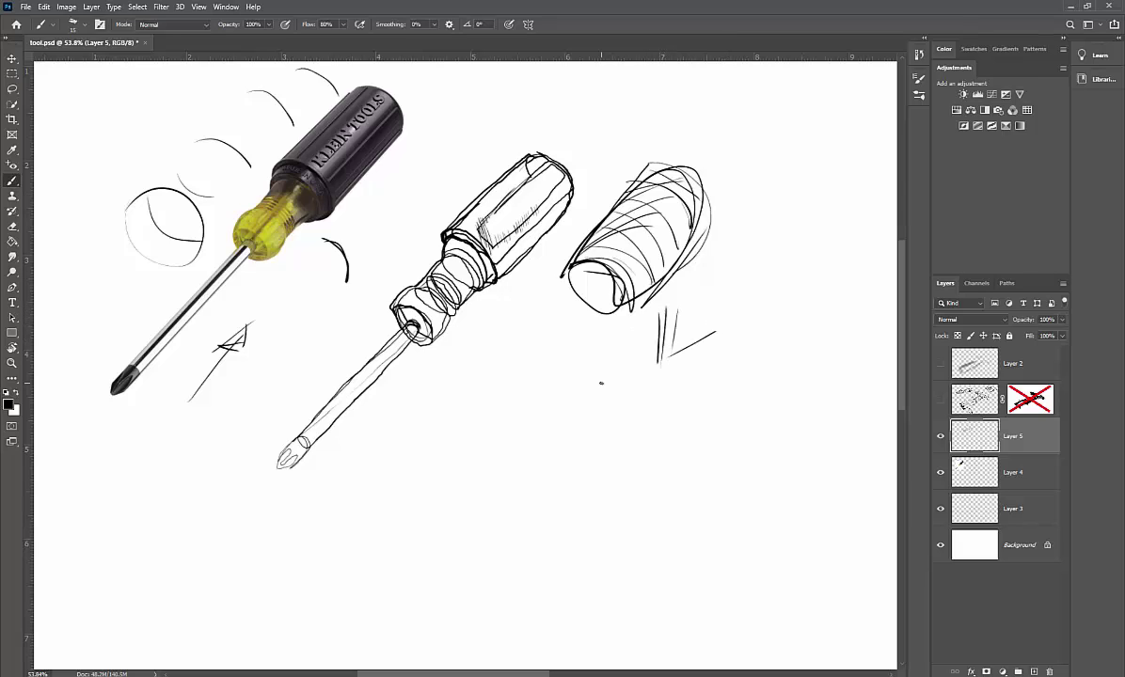
pyautogui.moveTo(578, 344)
pyautogui.mouseDown()
pyautogui.moveTo(585, 404)
pyautogui.moveTo(672, 374)
pyautogui.mouseUp()
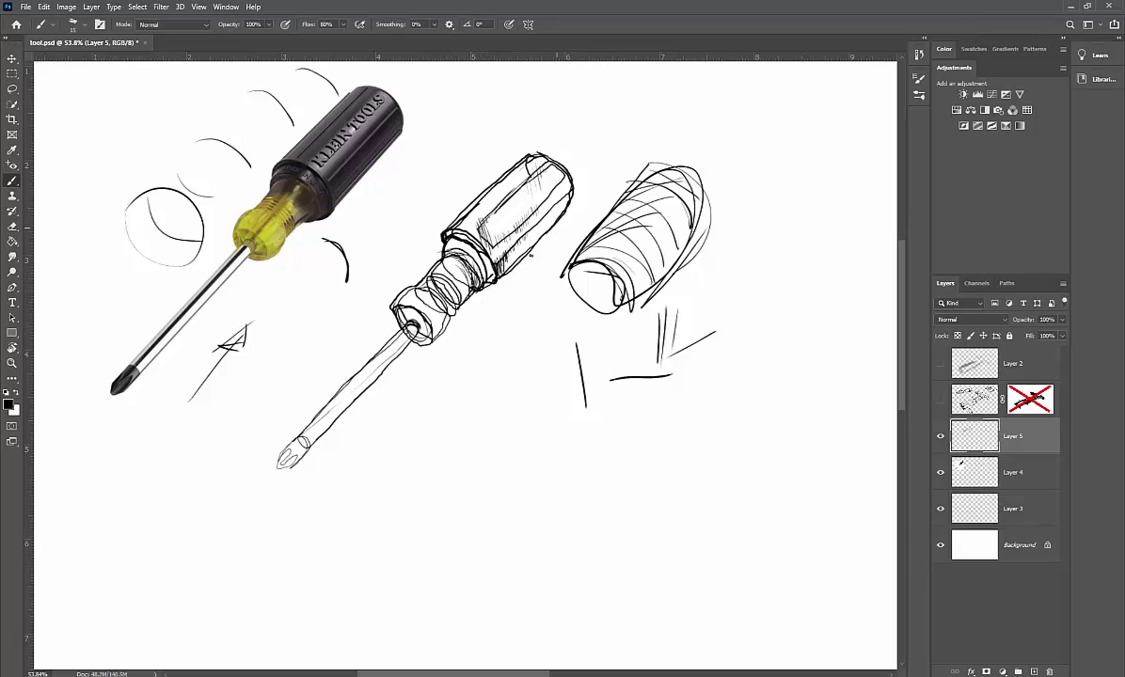
# Step: Hatch a cast shadow with diagonal strokes along the underside of the sketched grip, neck and shaft
pyautogui.moveTo(514, 273); pyautogui.dragTo(589, 204)
pyautogui.moveTo(541, 242); pyautogui.dragTo(581, 213)
pyautogui.moveTo(519, 264)
pyautogui.mouseDown()
pyautogui.moveTo(565, 234)
pyautogui.moveTo(552, 244)
pyautogui.moveTo(497, 233)
pyautogui.mouseUp()
pyautogui.moveTo(513, 233); pyautogui.dragTo(450, 282)
pyautogui.moveTo(473, 275)
pyautogui.mouseDown()
pyautogui.moveTo(433, 301)
pyautogui.moveTo(440, 341)
pyautogui.moveTo(411, 373)
pyautogui.mouseUp()
pyautogui.moveTo(463, 320)
pyautogui.mouseDown()
pyautogui.moveTo(487, 299)
pyautogui.moveTo(413, 374)
pyautogui.moveTo(327, 410)
pyautogui.mouseUp()
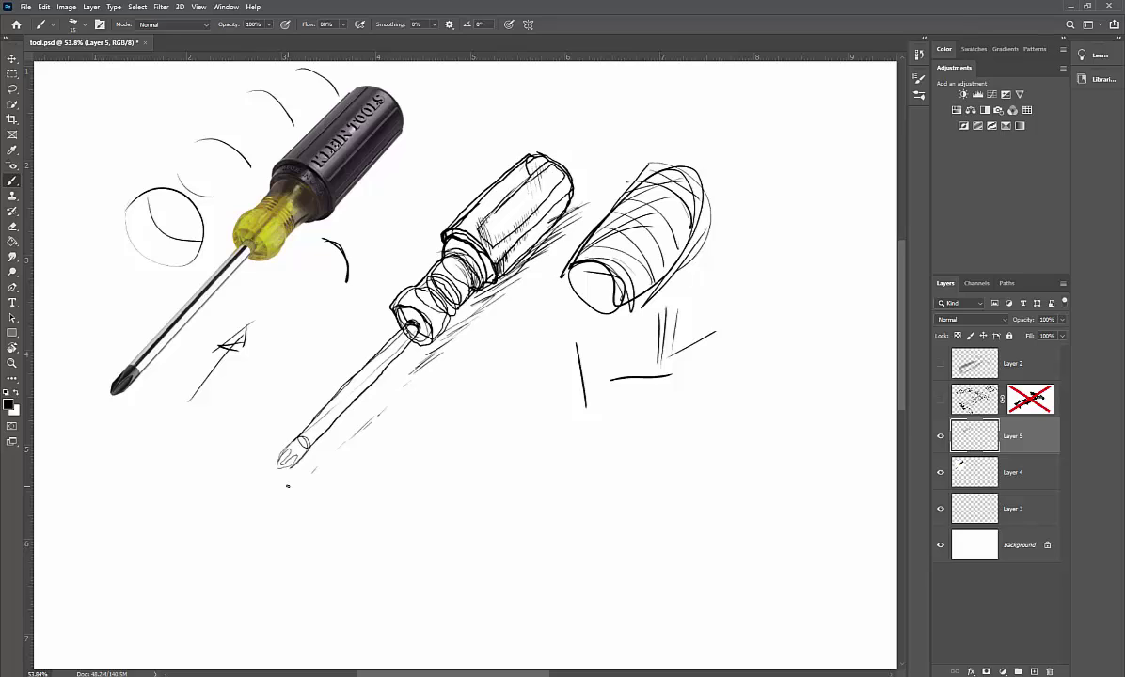
# Step: Draw an arrow pointing down toward the sketched shaft and extend the cast-shadow hatching from the tip to the grip's end
pyautogui.moveTo(272, 354); pyautogui.dragTo(303, 381)
pyautogui.moveTo(294, 369); pyautogui.dragTo(297, 383)
pyautogui.moveTo(287, 446)
pyautogui.mouseDown()
pyautogui.moveTo(427, 313)
pyautogui.moveTo(476, 311)
pyautogui.moveTo(543, 253)
pyautogui.mouseUp()
pyautogui.moveTo(565, 221); pyautogui.dragTo(589, 199)
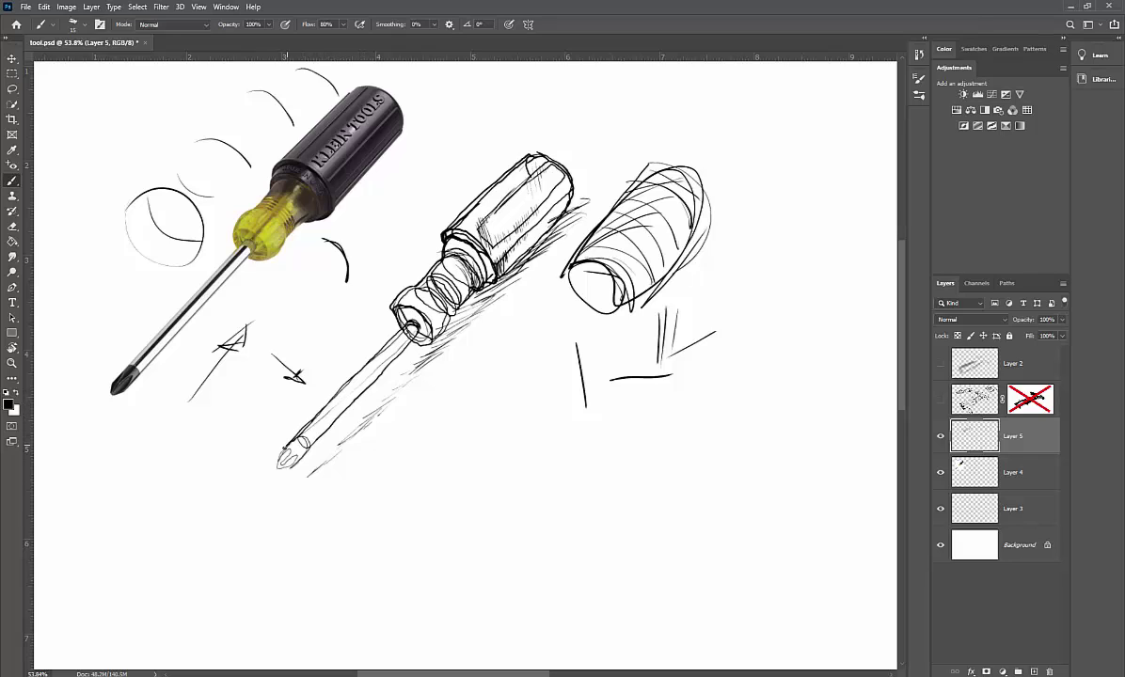
# Step: Lengthen the sketched screwdriver's tip to a darker point and strengthen the shaft's outline up to the bulb
pyautogui.moveTo(282, 450)
pyautogui.mouseDown()
pyautogui.moveTo(260, 487)
pyautogui.moveTo(287, 473)
pyautogui.moveTo(270, 435)
pyautogui.moveTo(252, 450)
pyautogui.moveTo(275, 472)
pyautogui.mouseUp()
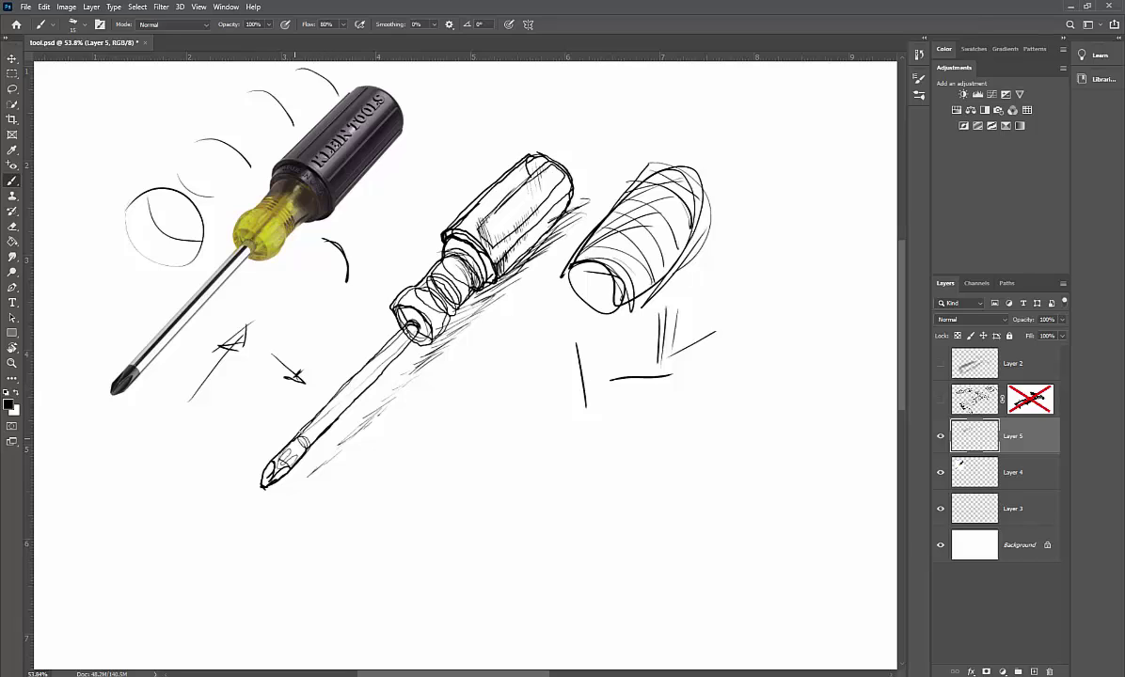
pyautogui.moveTo(297, 436)
pyautogui.mouseDown()
pyautogui.moveTo(402, 330)
pyautogui.moveTo(388, 359)
pyautogui.mouseUp()
pyautogui.moveTo(394, 312); pyautogui.dragTo(404, 310)
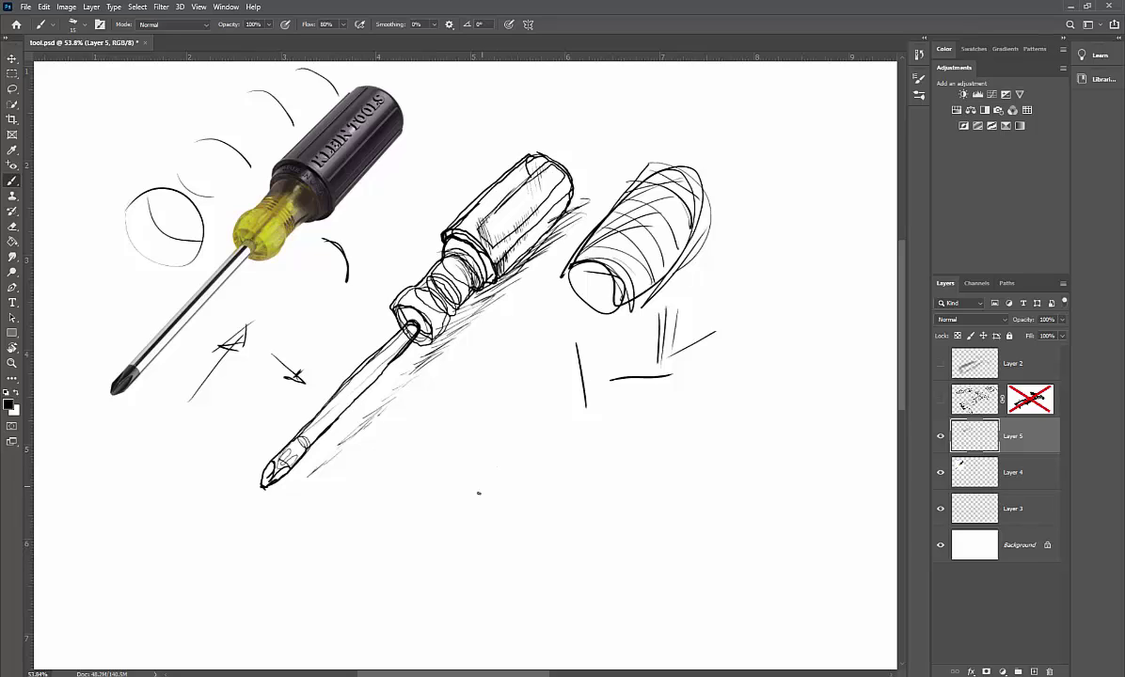
# Step: Sketch a small push pin below the screwdriver, with an oval collar, tapered body, rounded base and a needle pointing up
pyautogui.moveTo(464, 521)
pyautogui.mouseDown()
pyautogui.moveTo(503, 506)
pyautogui.moveTo(464, 504)
pyautogui.moveTo(461, 517)
pyautogui.moveTo(502, 508)
pyautogui.moveTo(486, 499)
pyautogui.moveTo(460, 517)
pyautogui.moveTo(491, 528)
pyautogui.moveTo(505, 510)
pyautogui.moveTo(473, 527)
pyautogui.moveTo(487, 565)
pyautogui.moveTo(497, 527)
pyautogui.moveTo(500, 566)
pyautogui.moveTo(483, 567)
pyautogui.moveTo(471, 533)
pyautogui.moveTo(499, 510)
pyautogui.moveTo(462, 509)
pyautogui.moveTo(498, 532)
pyautogui.moveTo(501, 570)
pyautogui.moveTo(478, 569)
pyautogui.moveTo(502, 575)
pyautogui.moveTo(476, 577)
pyautogui.moveTo(503, 567)
pyautogui.mouseUp()
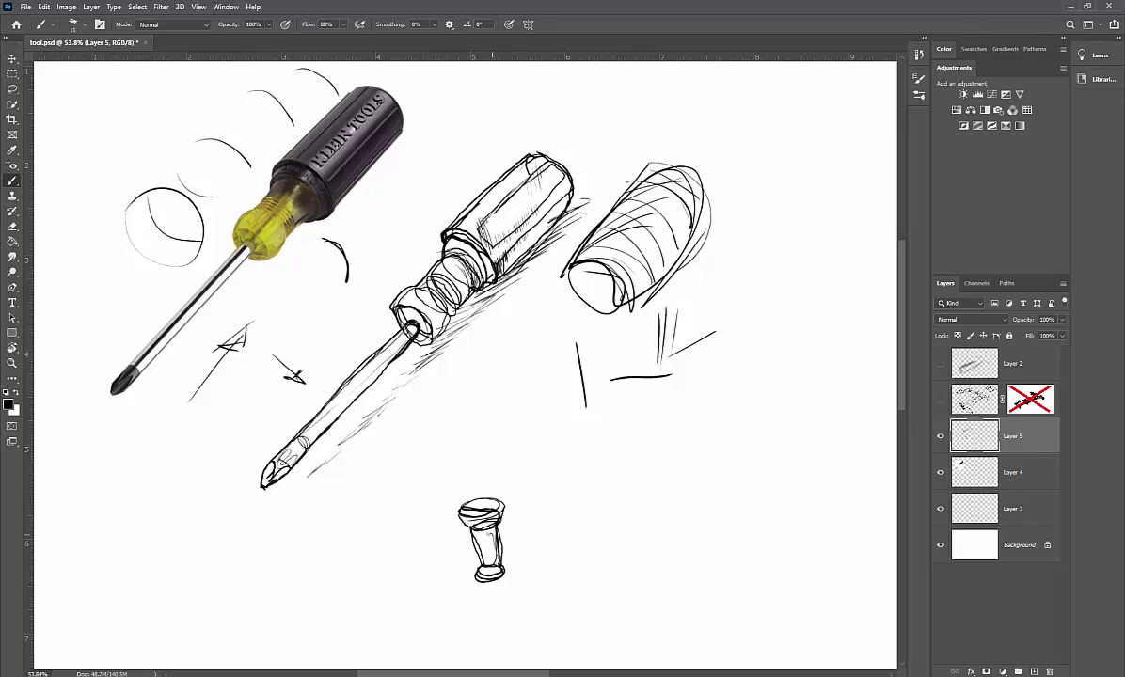
pyautogui.moveTo(483, 512)
pyautogui.mouseDown()
pyautogui.moveTo(471, 462)
pyautogui.moveTo(481, 502)
pyautogui.mouseUp()
pyautogui.moveTo(470, 453)
pyautogui.mouseDown()
pyautogui.moveTo(470, 487)
pyautogui.moveTo(466, 443)
pyautogui.moveTo(481, 499)
pyautogui.mouseUp()
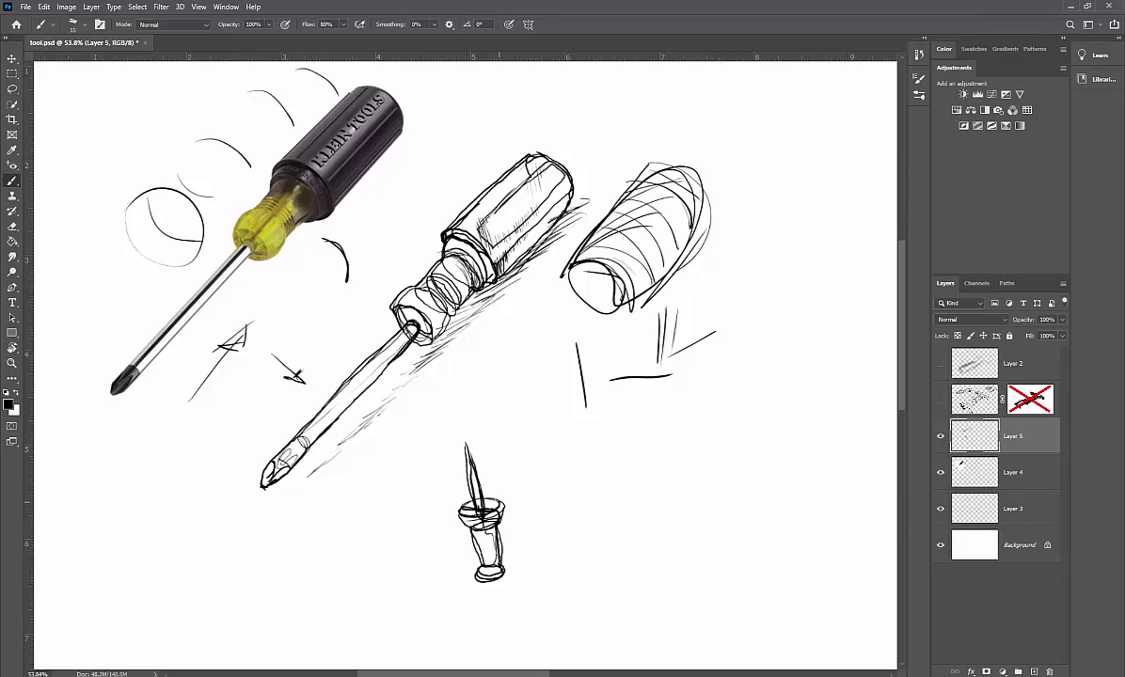
# Step: Strengthen the push pin's collar, body, base and needle with heavier outlines
pyautogui.moveTo(467, 501); pyautogui.dragTo(485, 515)
pyautogui.moveTo(504, 510); pyautogui.dragTo(501, 523)
pyautogui.moveTo(498, 538)
pyautogui.mouseDown()
pyautogui.moveTo(508, 577)
pyautogui.moveTo(477, 586)
pyautogui.mouseUp()
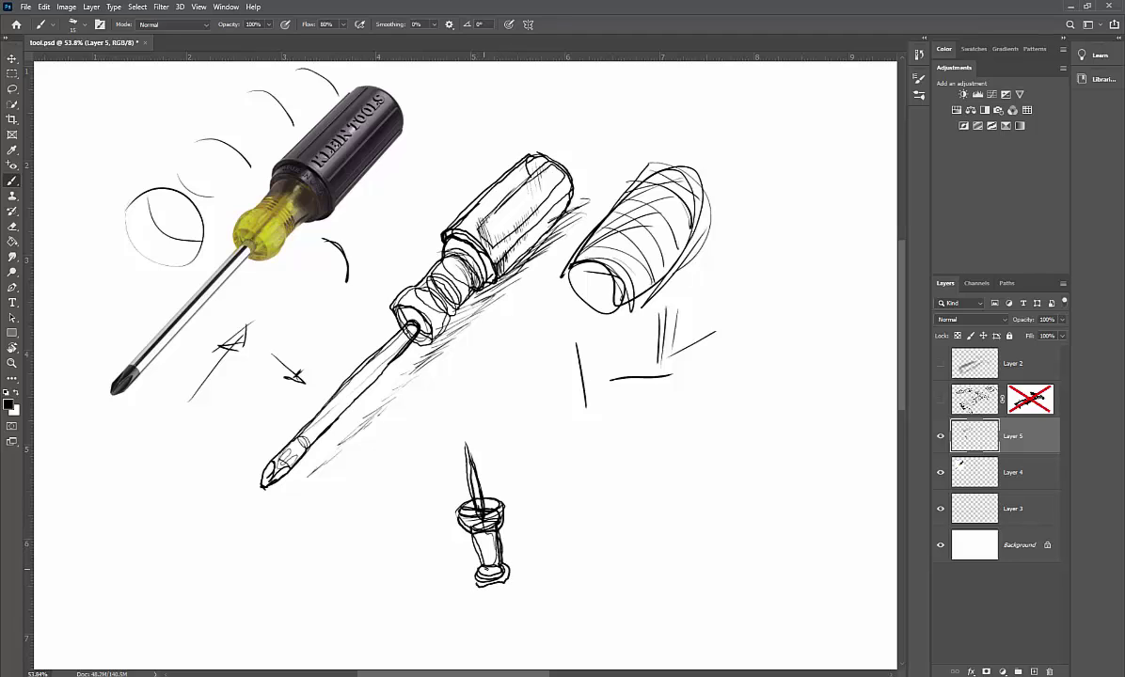
pyautogui.moveTo(458, 529)
pyautogui.mouseDown()
pyautogui.moveTo(442, 544)
pyautogui.moveTo(476, 540)
pyautogui.moveTo(508, 572)
pyautogui.moveTo(474, 545)
pyautogui.moveTo(446, 545)
pyautogui.moveTo(471, 532)
pyautogui.moveTo(498, 554)
pyautogui.moveTo(490, 528)
pyautogui.mouseUp()
pyautogui.moveTo(465, 445); pyautogui.dragTo(479, 492)
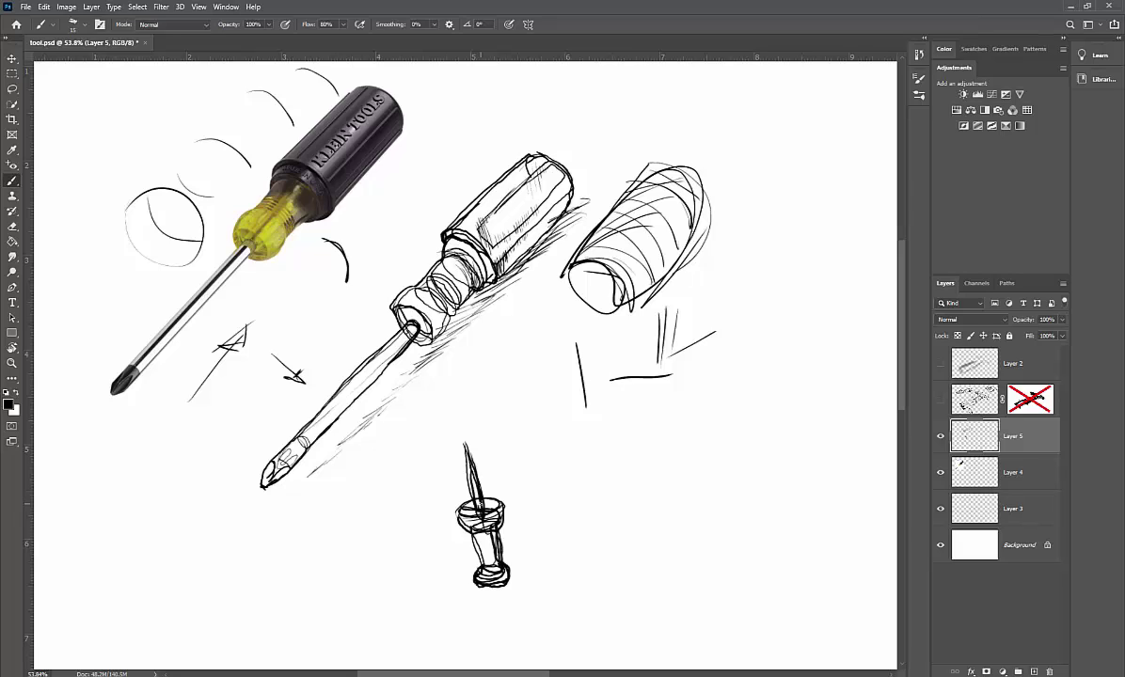
# Step: Draw a chain of overlapping ellipses to the right of the push pin, growing in size toward the upper right
pyautogui.moveTo(599, 453)
pyautogui.mouseDown()
pyautogui.moveTo(582, 450)
pyautogui.moveTo(616, 470)
pyautogui.moveTo(649, 465)
pyautogui.moveTo(663, 381)
pyautogui.moveTo(611, 423)
pyautogui.moveTo(735, 367)
pyautogui.moveTo(725, 414)
pyautogui.moveTo(696, 310)
pyautogui.moveTo(743, 385)
pyautogui.moveTo(727, 238)
pyautogui.moveTo(835, 400)
pyautogui.mouseUp()
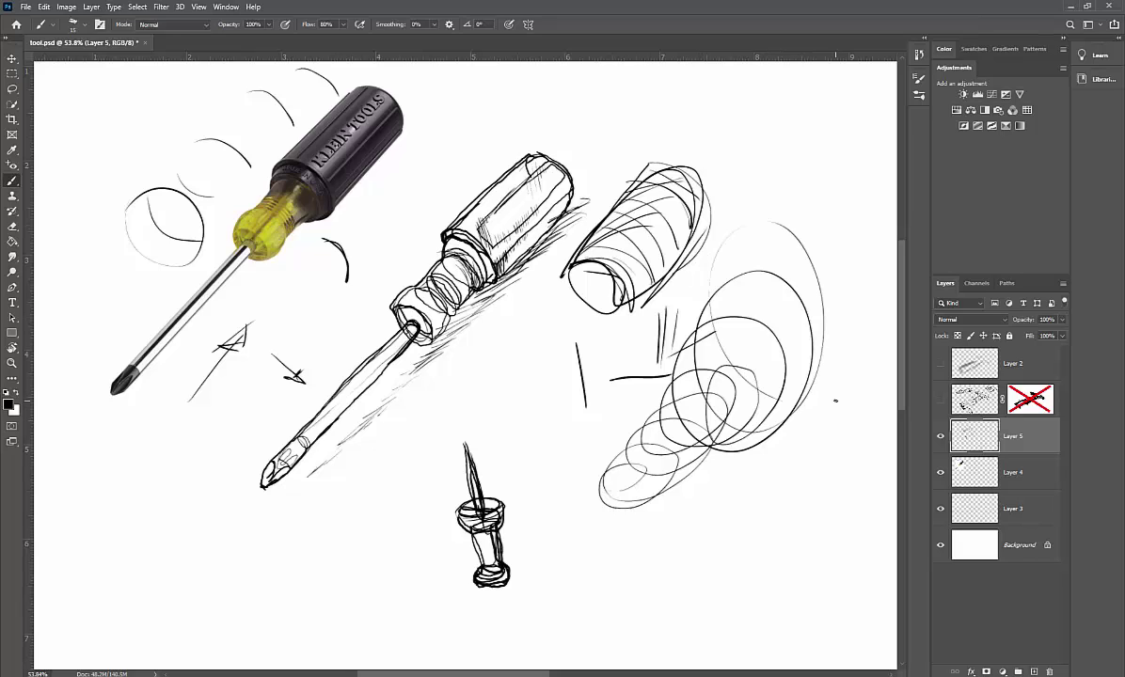